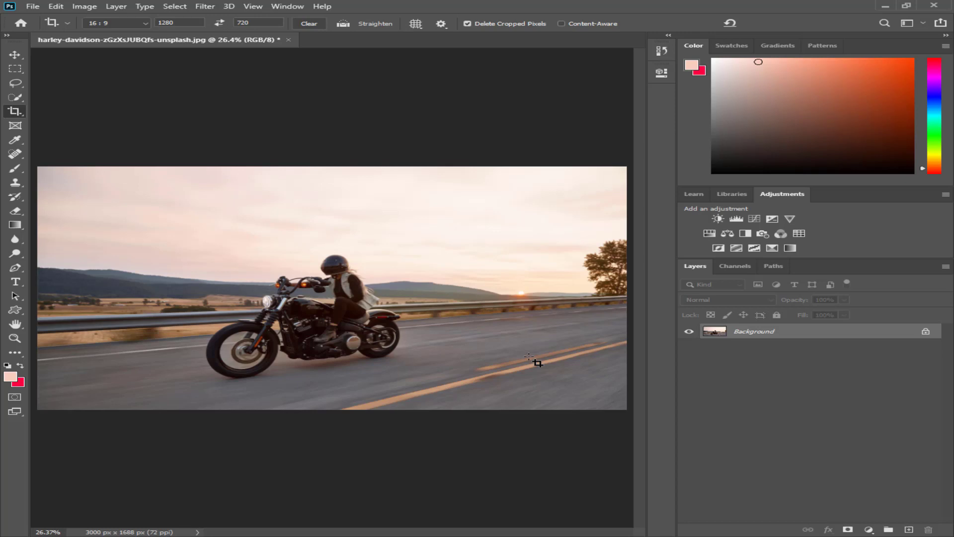
Try repositioning the motorcycle photo in a crop, then cancel it to keep the full image.
key(ctrl+plus)
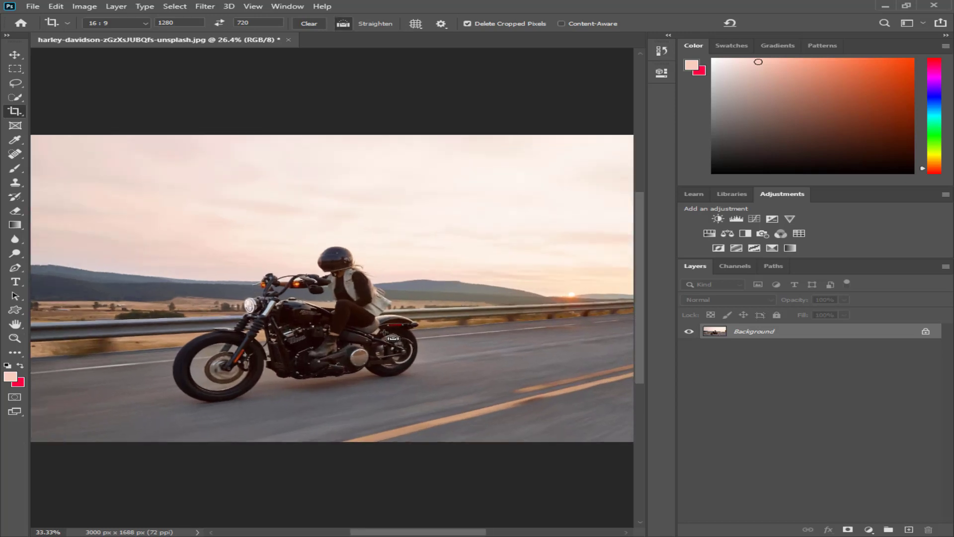
key(ctrl+minus)
drag(503, 330, 227, 353)
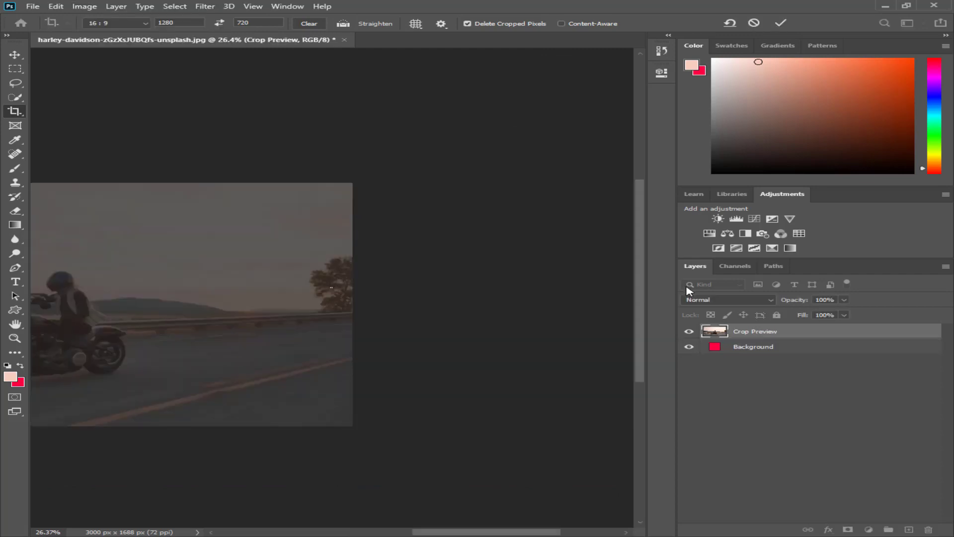
click(754, 23)
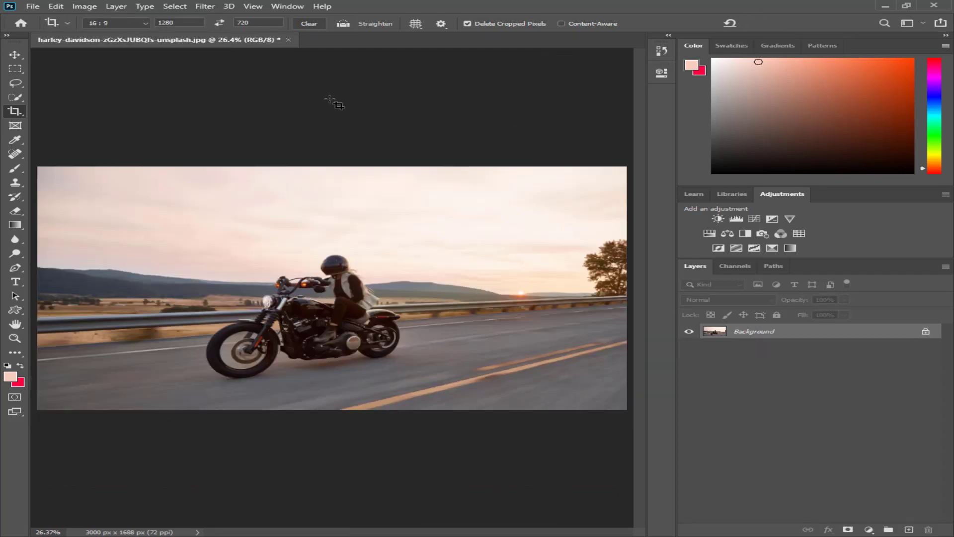
In Camera Raw HSL, set saturation Yellows -95, Oranges +100, Reds -100, and Oranges hue -20.
key(ctrl+shift+a)
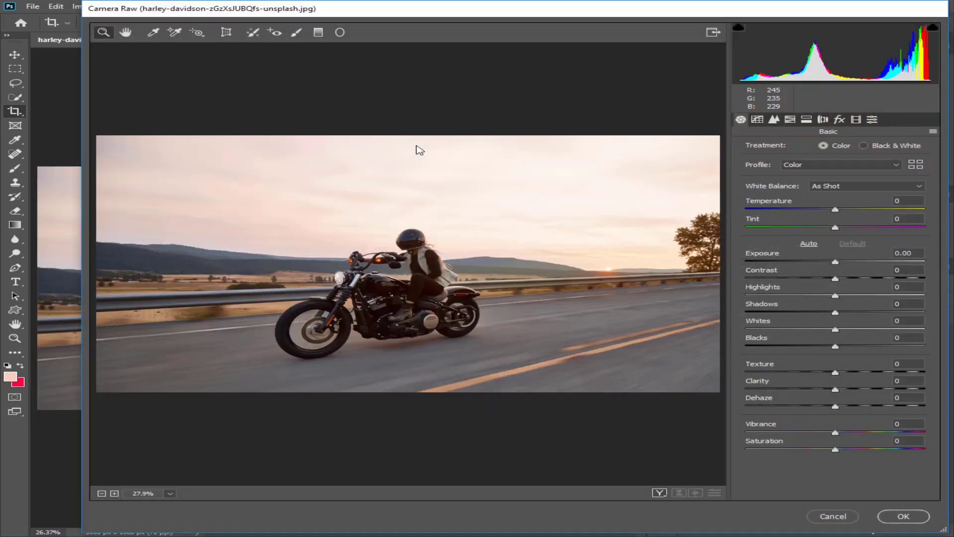
click(806, 119)
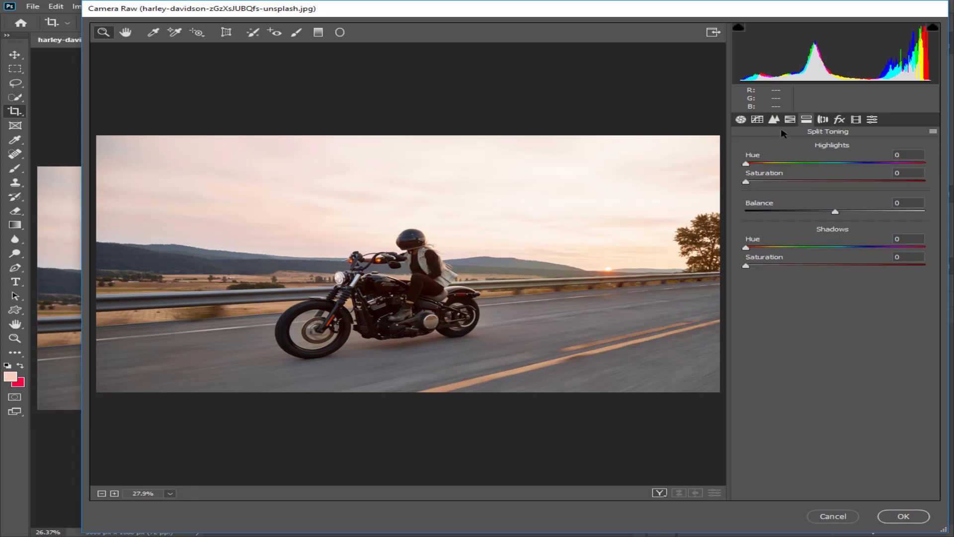
click(790, 120)
drag(830, 224, 751, 222)
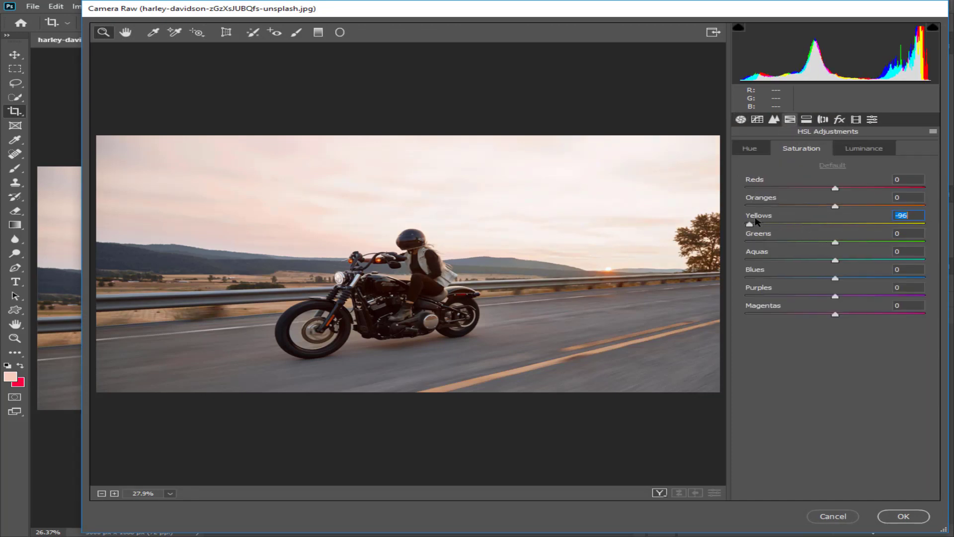
click(837, 208)
drag(837, 208, 945, 202)
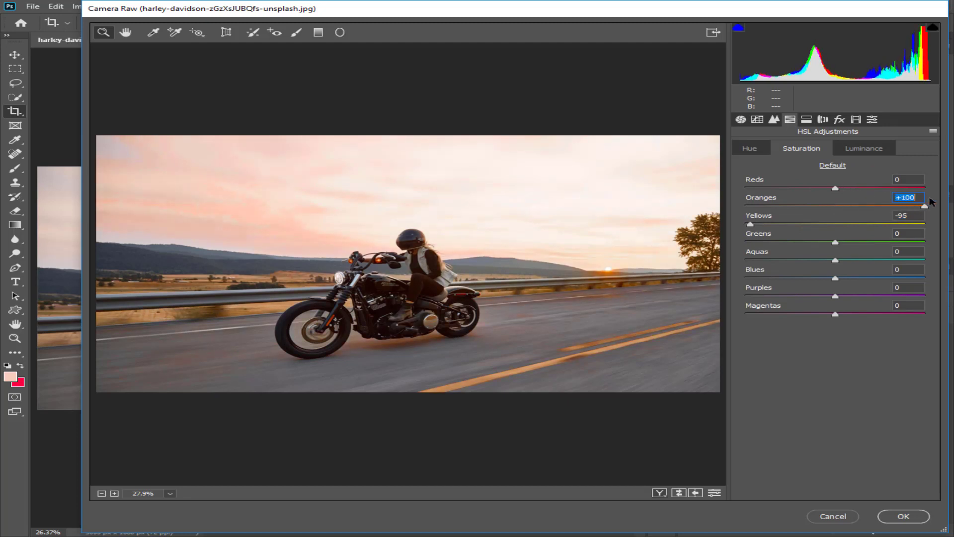
drag(836, 188, 721, 198)
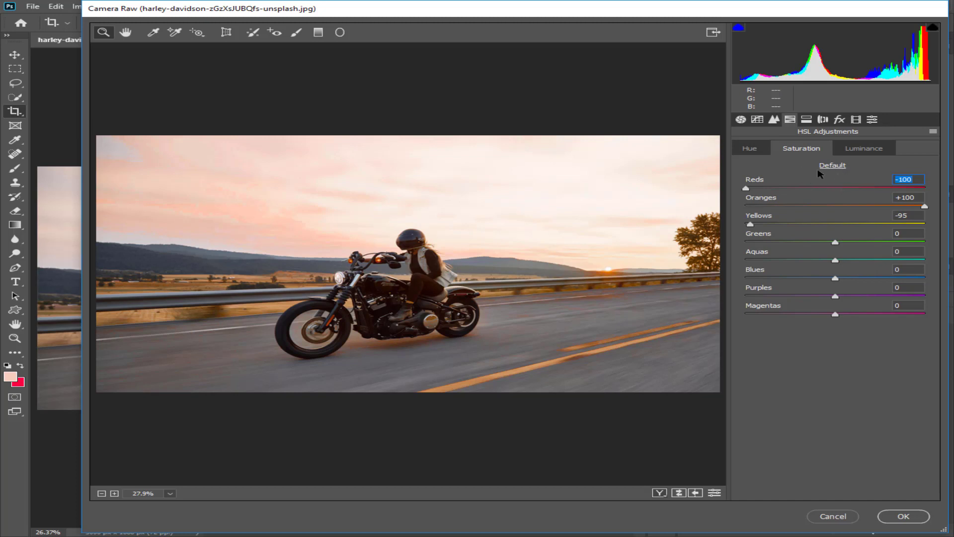
click(750, 149)
mouse_move(835, 206)
mouse_down()
mouse_move(781, 207)
mouse_move(816, 208)
mouse_up()
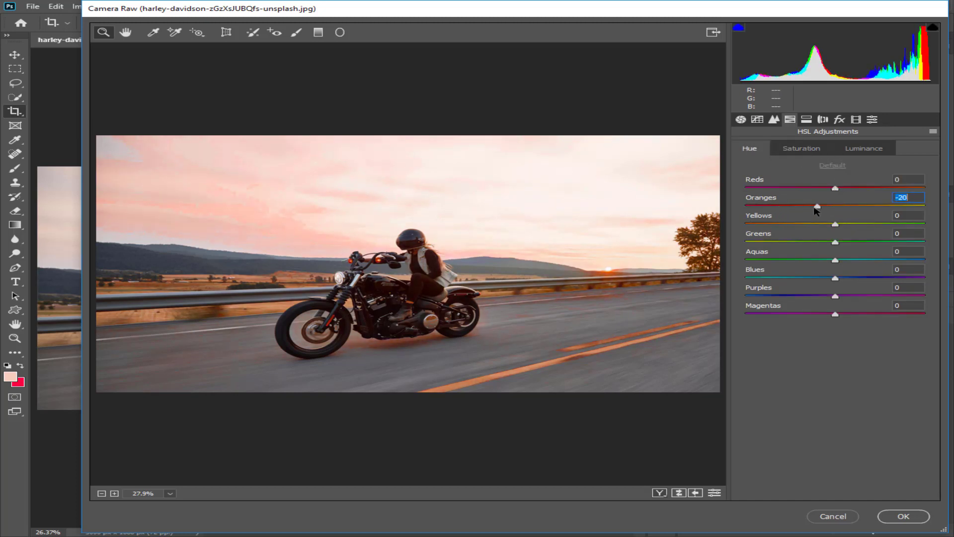
Set Reds luminance +30, Reds hue -100, Oranges hue +3, and apply the Camera Raw filter.
click(803, 149)
click(863, 150)
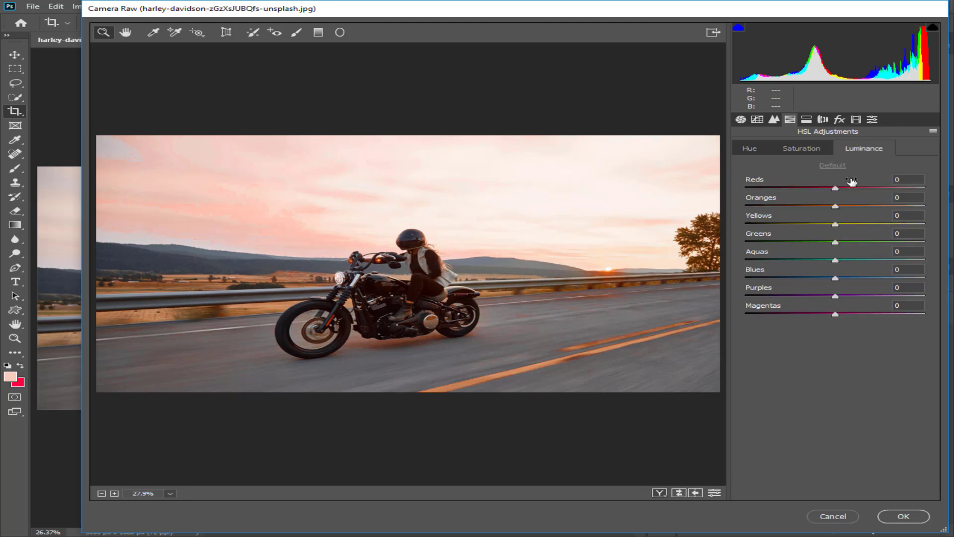
drag(836, 188, 863, 187)
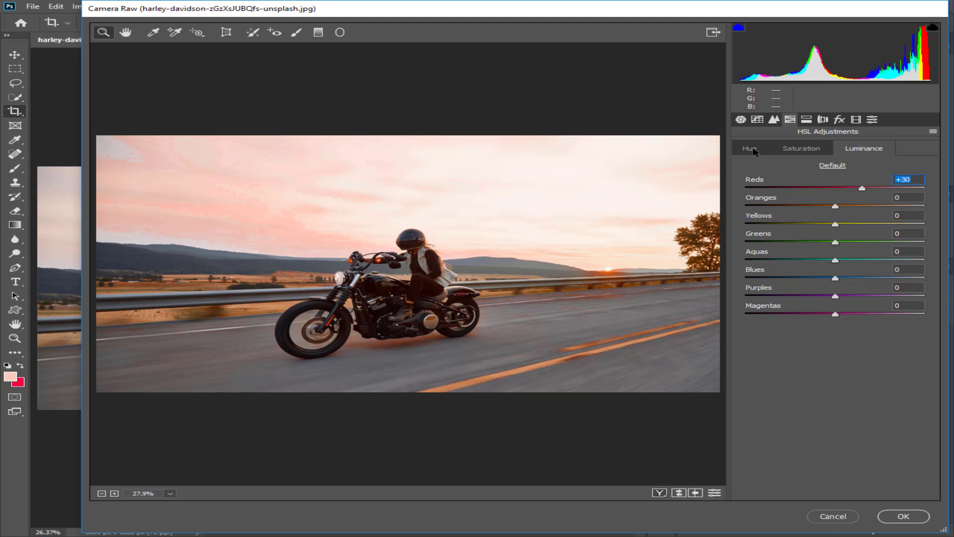
click(751, 149)
mouse_move(820, 206)
mouse_down()
mouse_move(931, 188)
mouse_move(612, 187)
mouse_up()
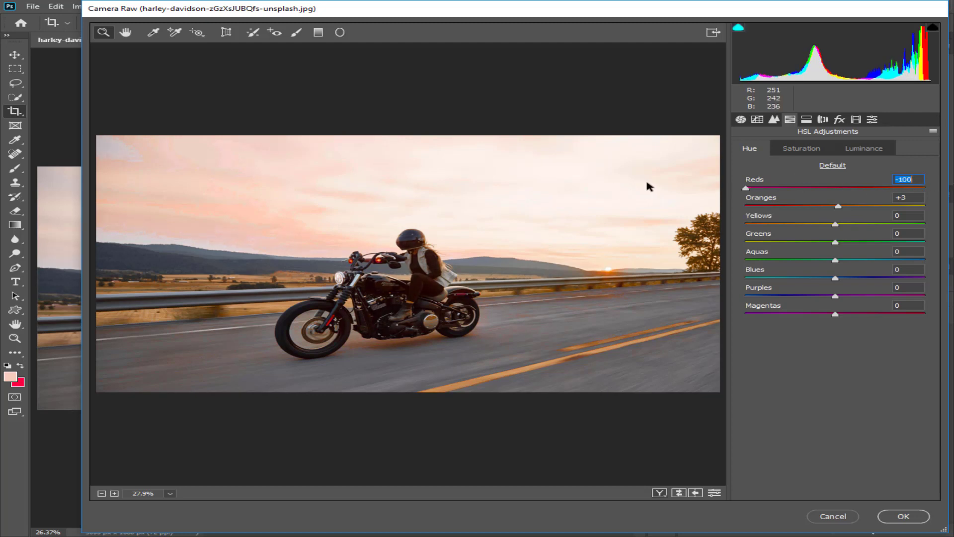
click(913, 516)
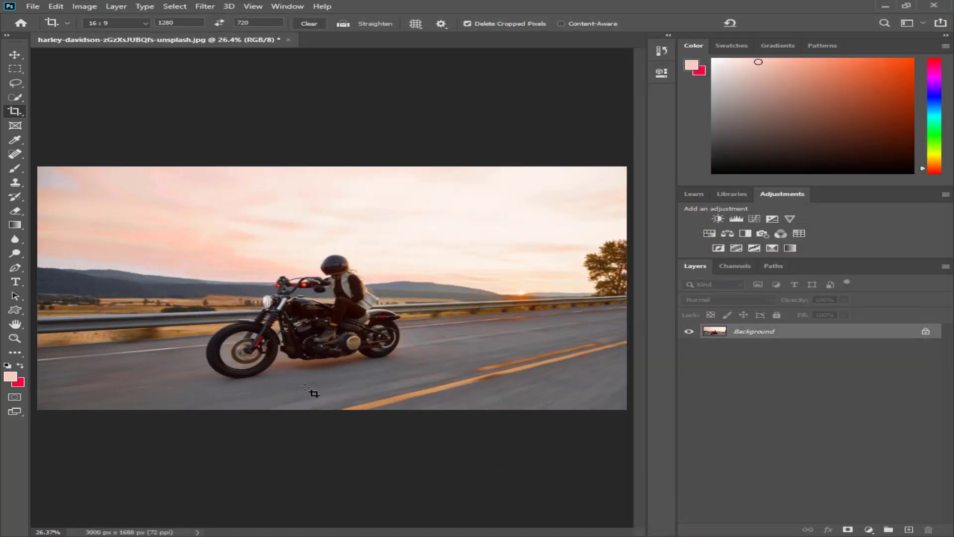
key(ctrl)
key(ctrl+plus)
key(ctrl+plus)
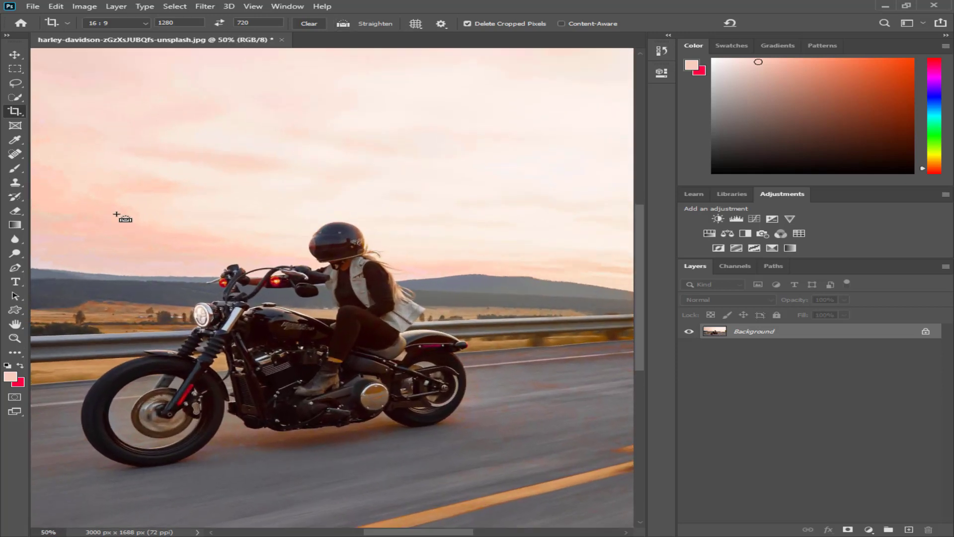
key(ctrl+plus)
key(ctrl+0)
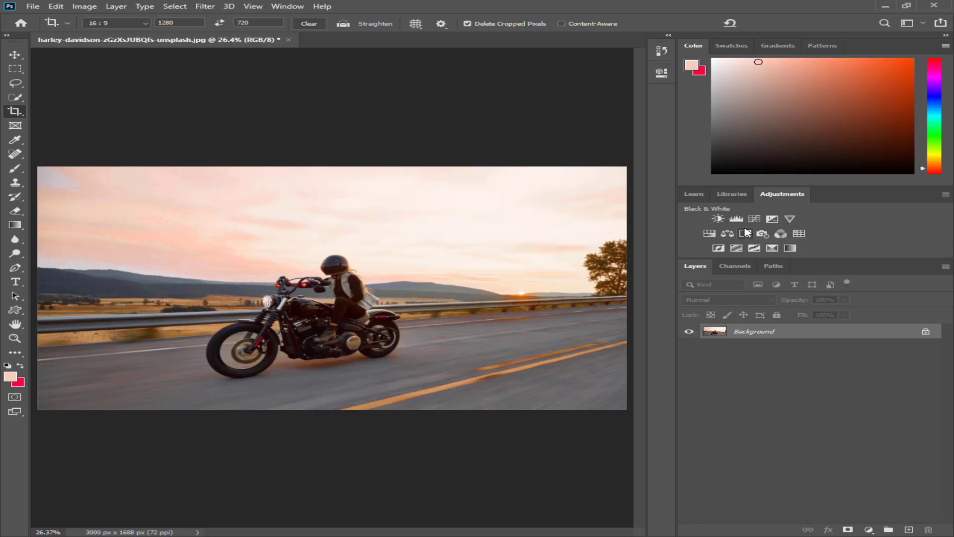
Add a Selective Color layer with Reds set to Cyan -31 and Yellow +74.
click(873, 530)
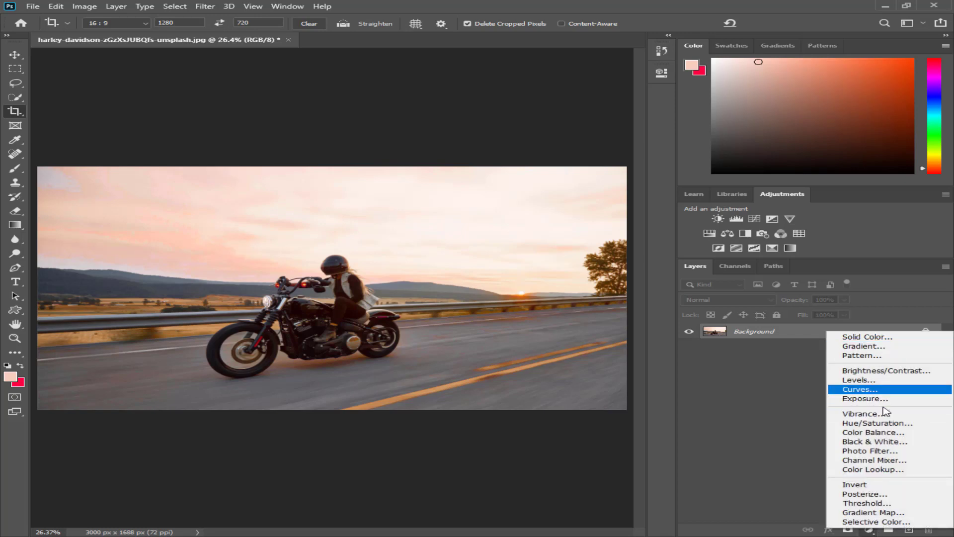
click(885, 521)
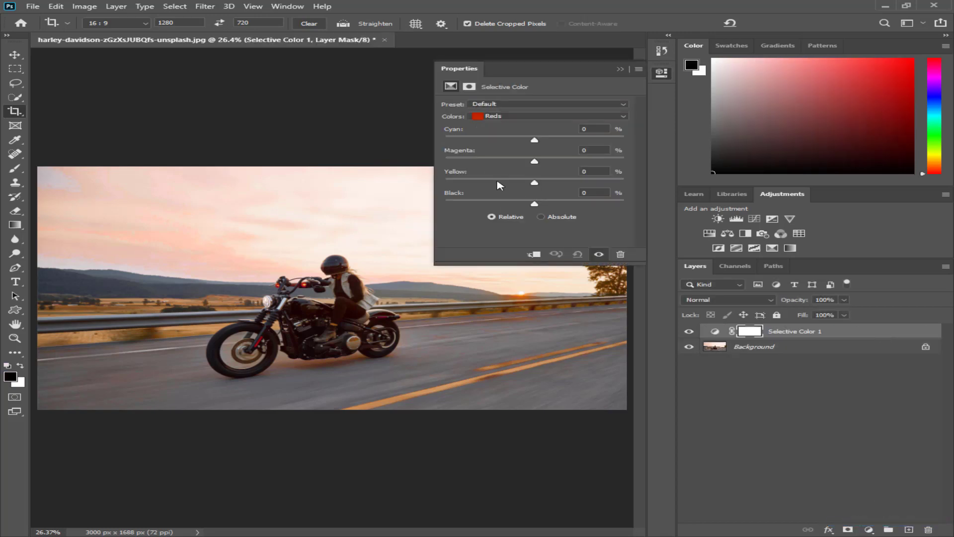
drag(534, 140, 602, 140)
drag(534, 182, 617, 182)
drag(616, 183, 603, 184)
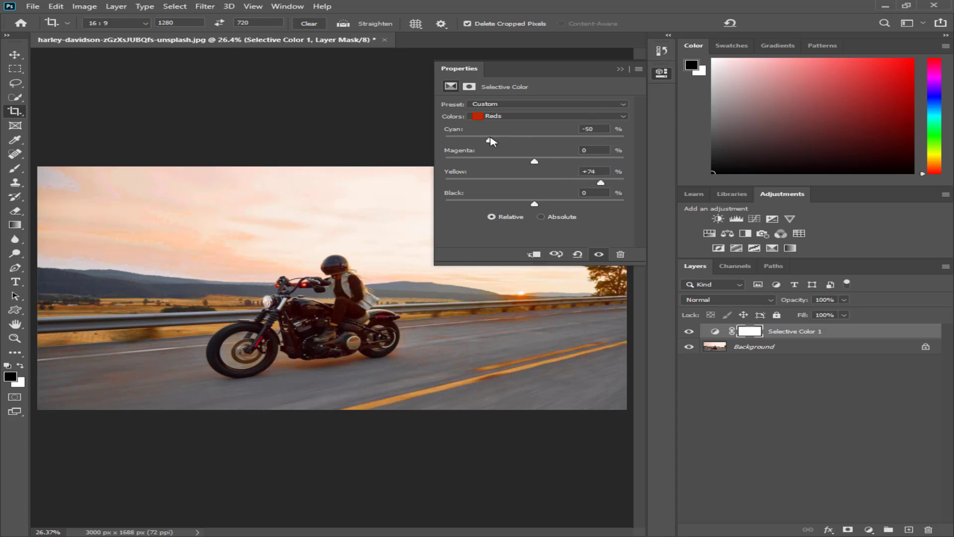
drag(602, 139, 508, 138)
Add another Selective Color layer with Yellows set to Cyan +43 and Yellow +2.
click(877, 528)
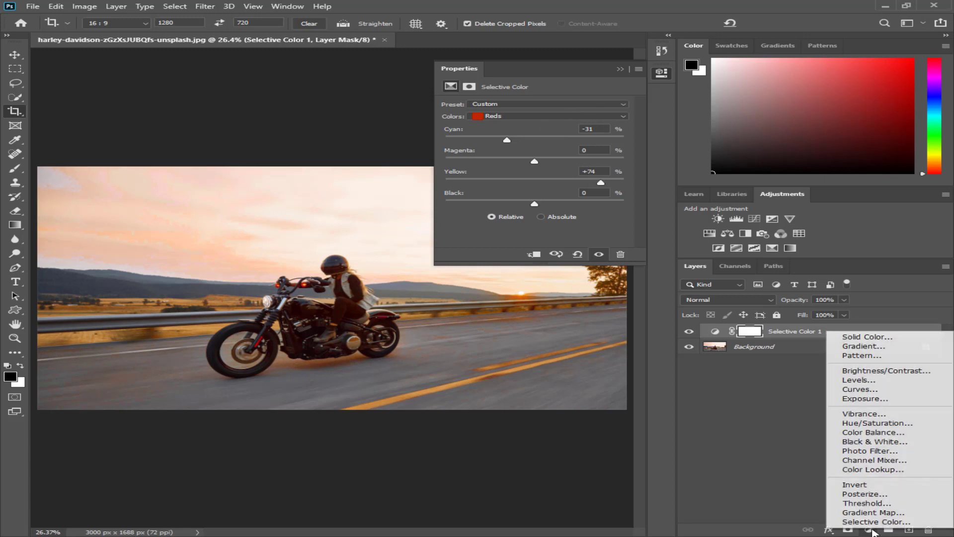
click(890, 518)
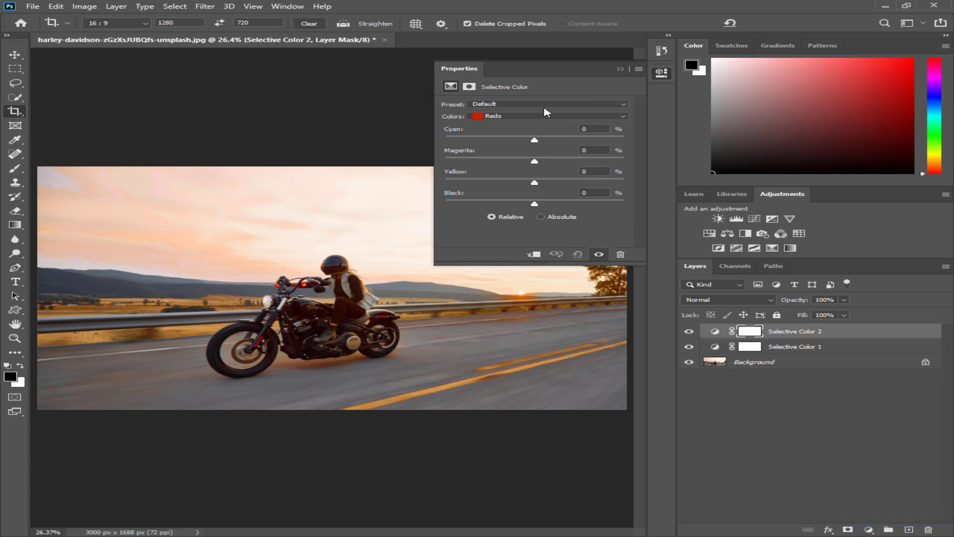
click(547, 116)
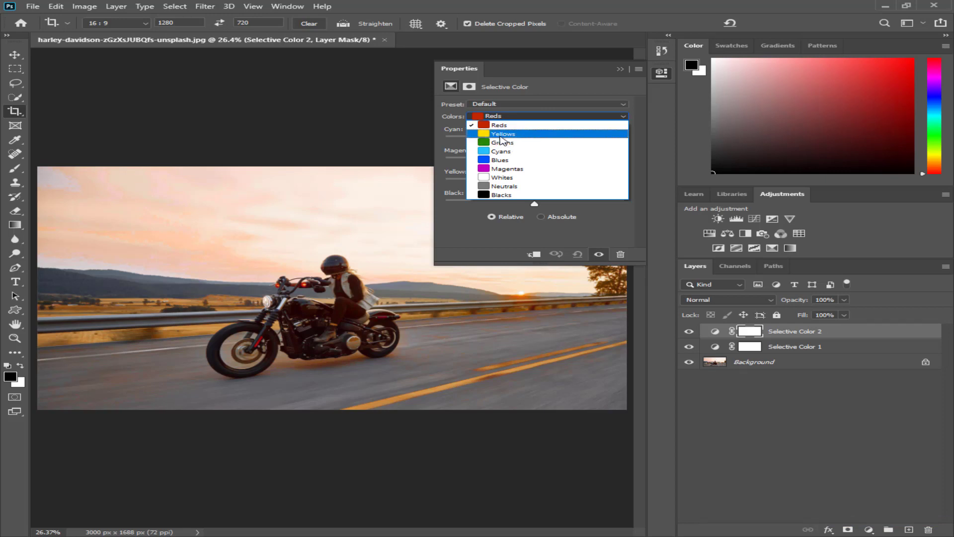
click(503, 134)
drag(534, 140, 642, 137)
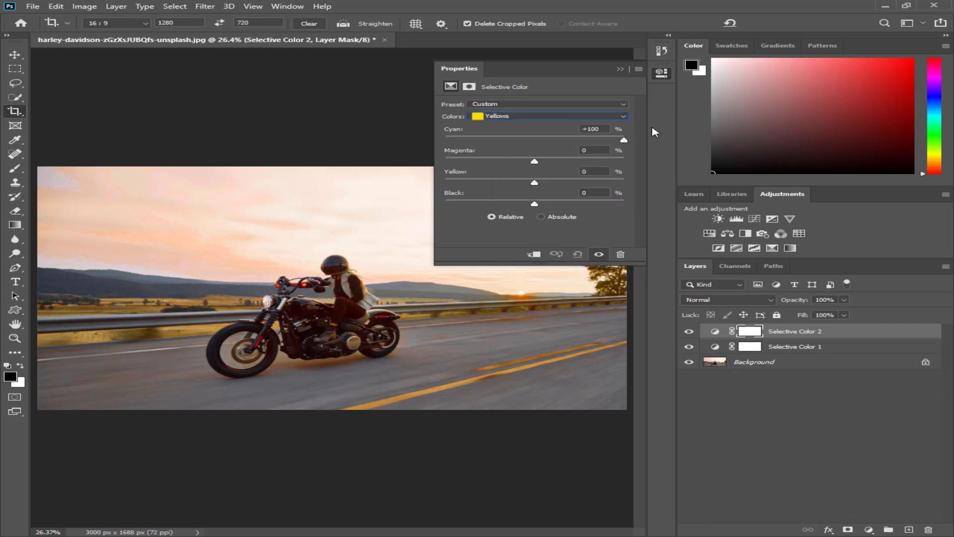
drag(534, 183, 493, 192)
drag(596, 182, 616, 182)
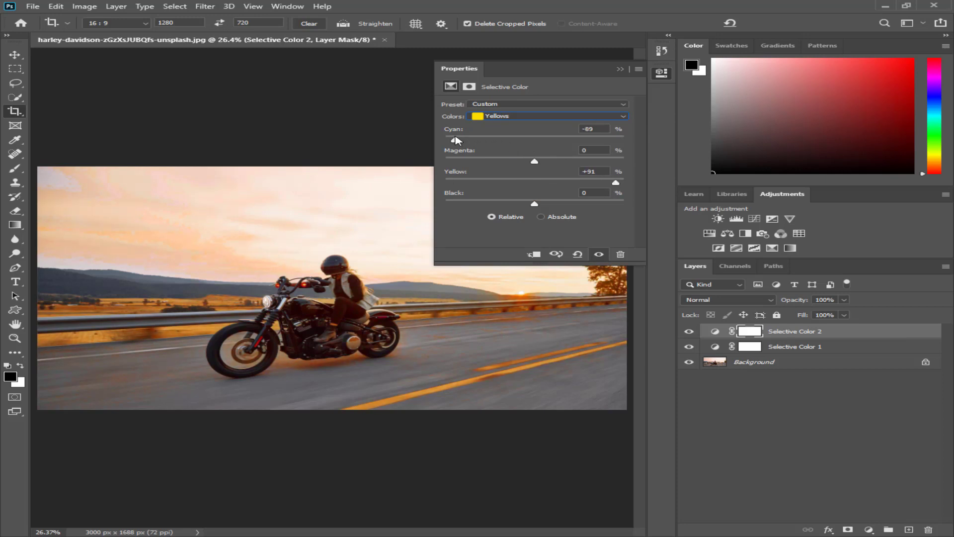
drag(615, 182, 401, 183)
mouse_move(534, 141)
mouse_down()
mouse_move(504, 141)
mouse_move(575, 130)
mouse_up()
drag(445, 183, 538, 187)
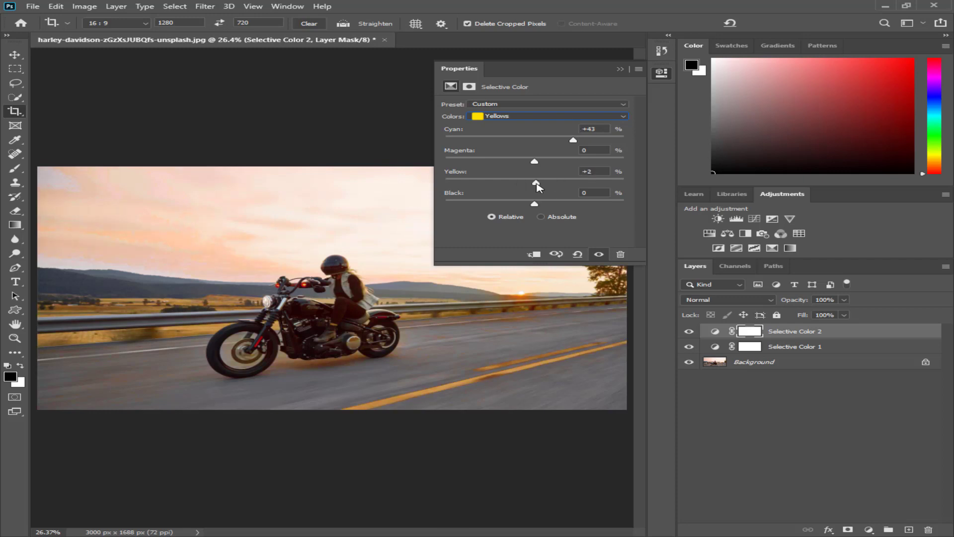
click(620, 70)
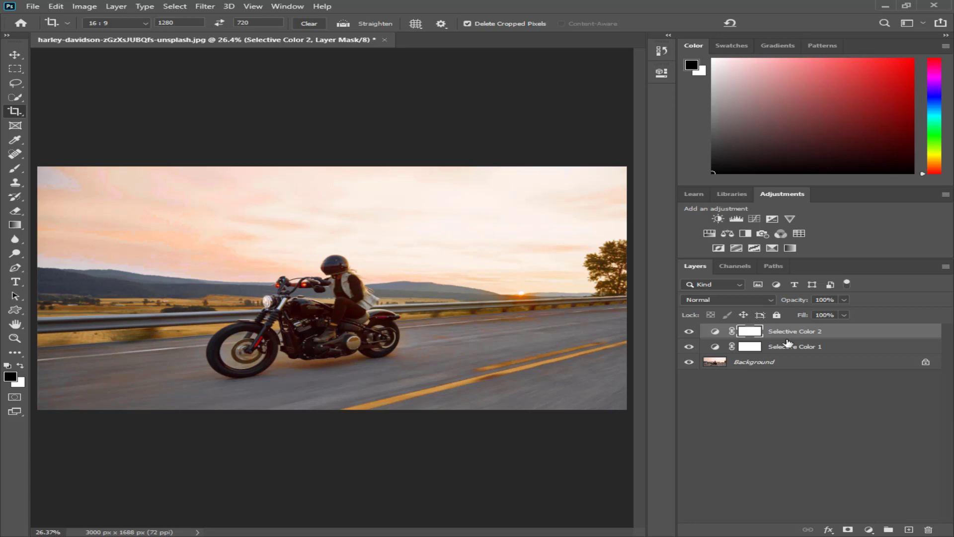
Add a Color Lookup adjustment layer on top of the two Selective Color layers.
click(869, 530)
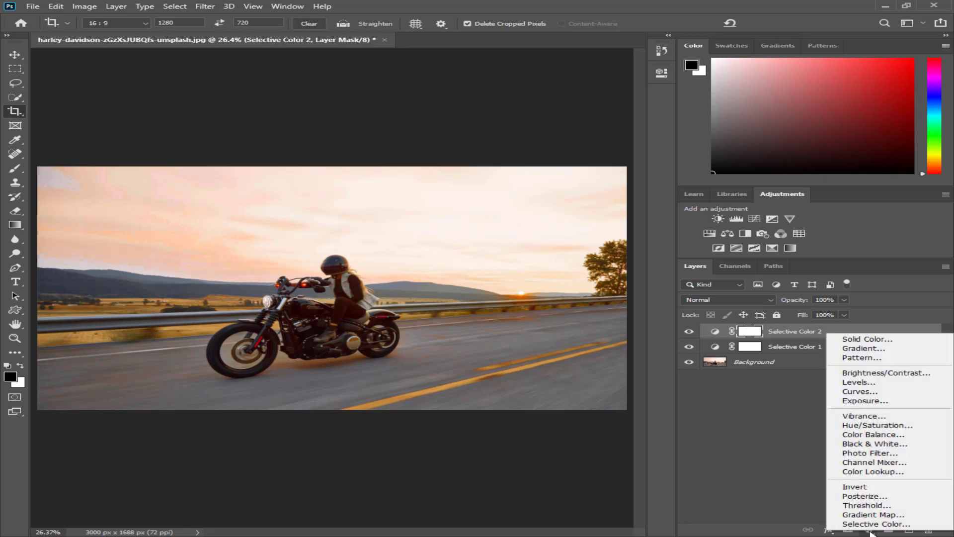
click(888, 473)
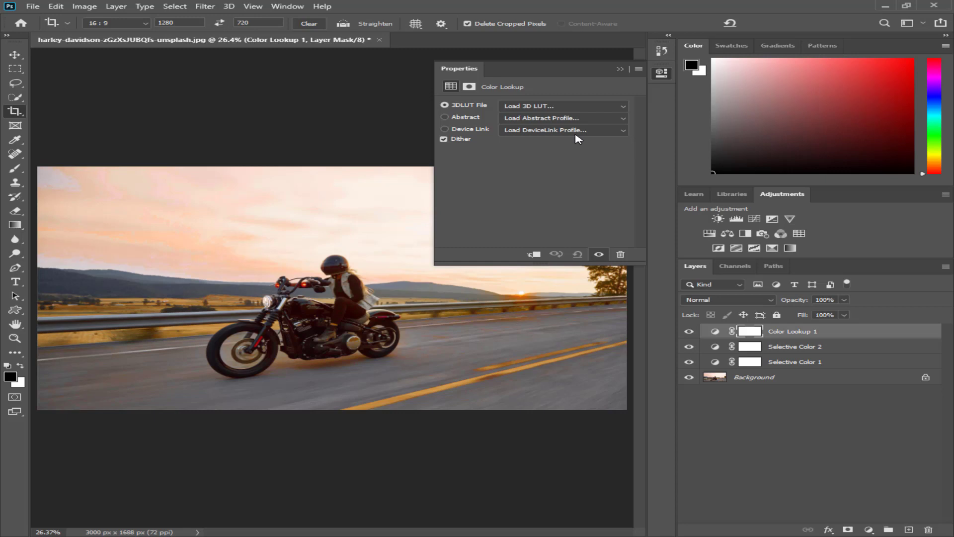
Set the Color Lookup 3DLUT to Crisp_Warm.look after briefly previewing Candlelight.
click(526, 107)
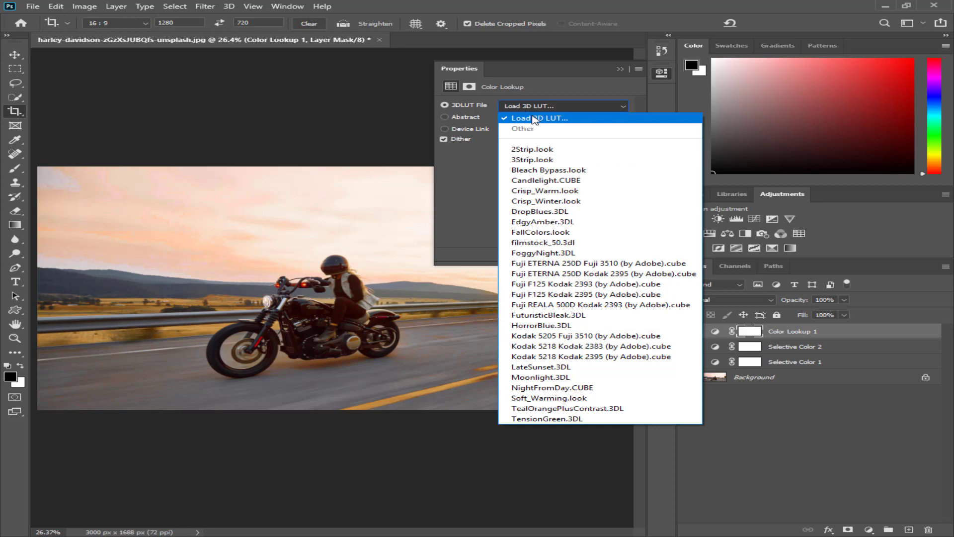
click(613, 183)
click(586, 106)
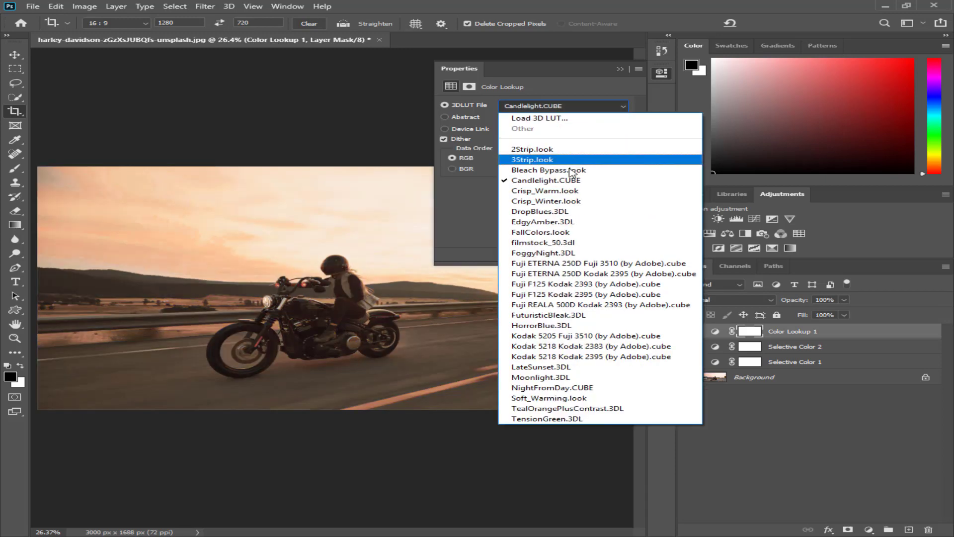
click(566, 191)
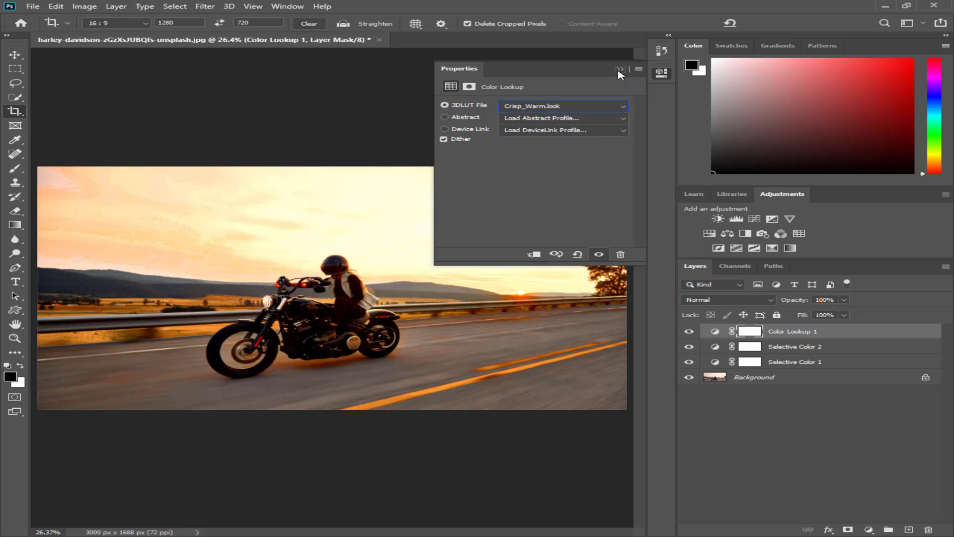
click(620, 70)
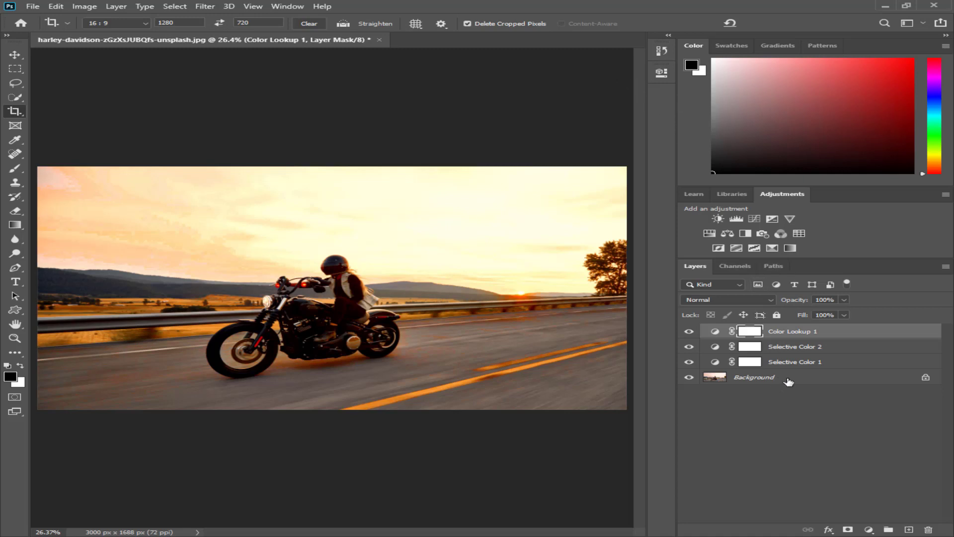
Use Flatten Image from the Background layer's context menu to merge all three adjustment layers.
key(ctrl+2)
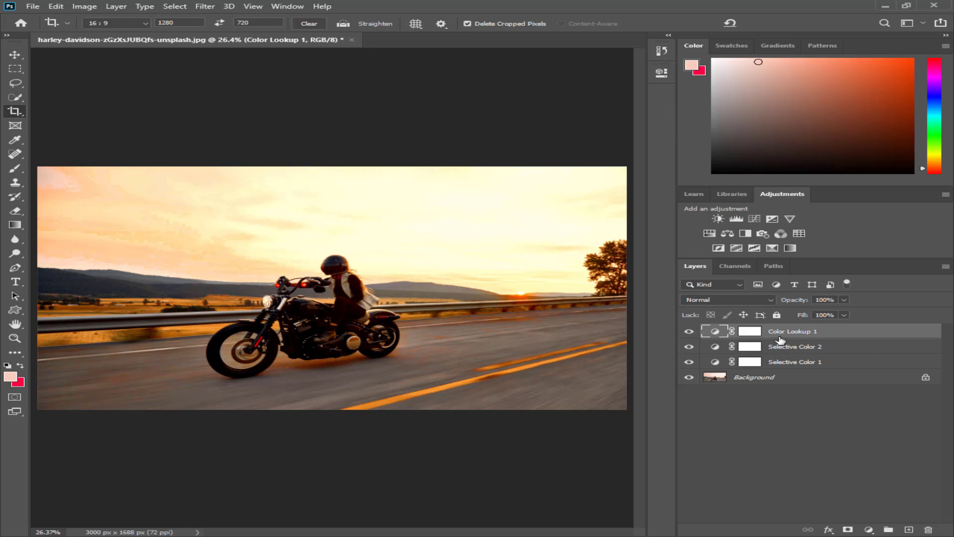
click(783, 362)
right_click(781, 375)
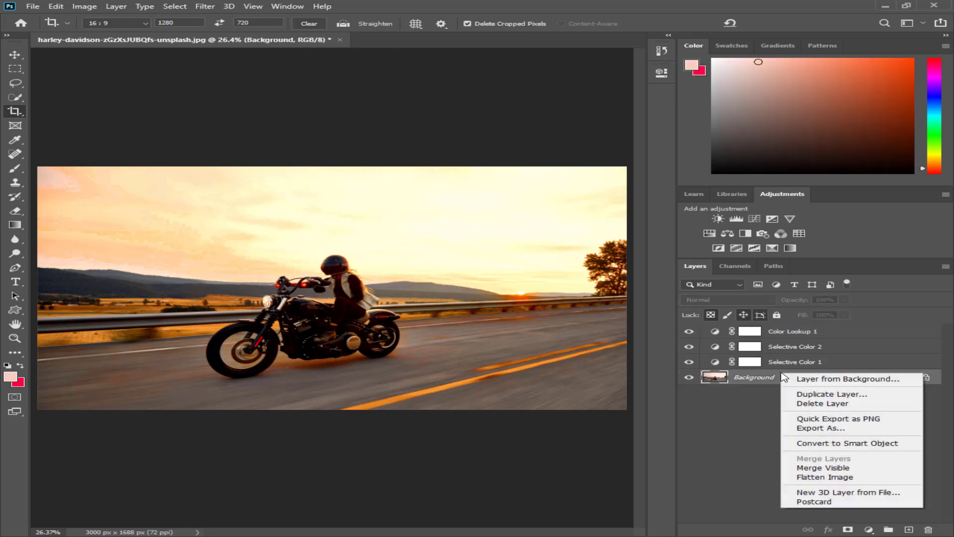
click(840, 468)
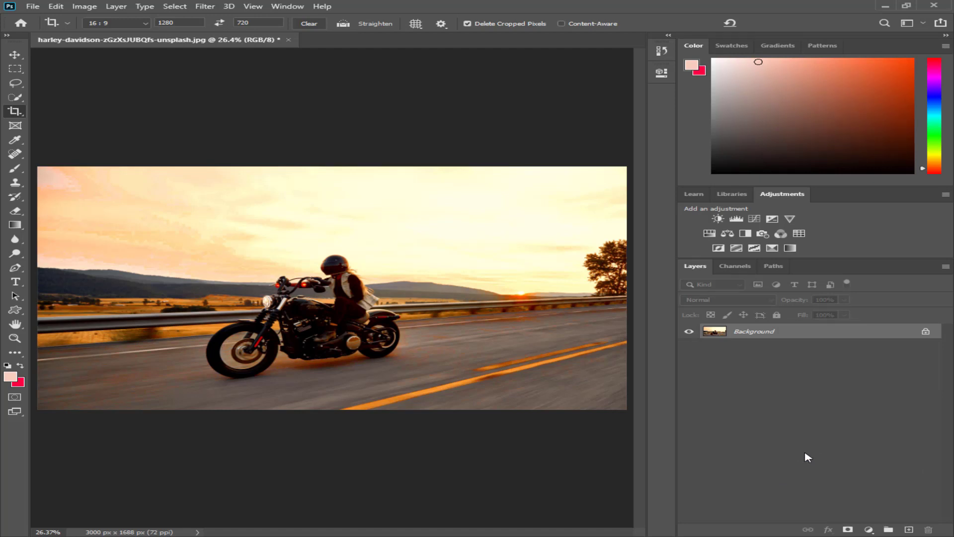
Apply an Image > Adjustments > Selective Color edit setting the Blacks' Black value to -9.
key(alt+i)
key(Escape)
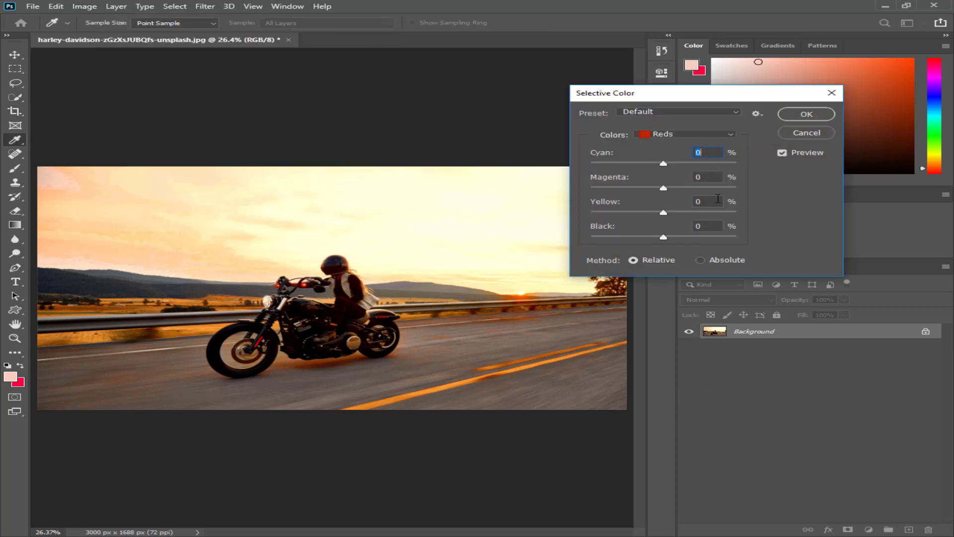
click(664, 134)
click(692, 226)
mouse_move(664, 237)
mouse_down()
mouse_move(624, 239)
mouse_move(659, 241)
mouse_up()
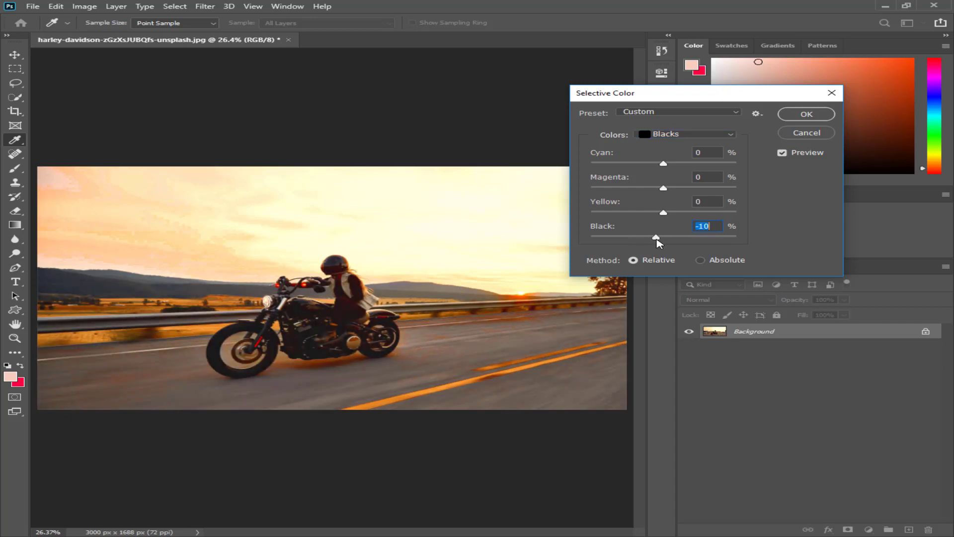
click(807, 114)
Reopen the Camera Raw filter and lift Shadows to +46 and Blacks to +31.
key(c)
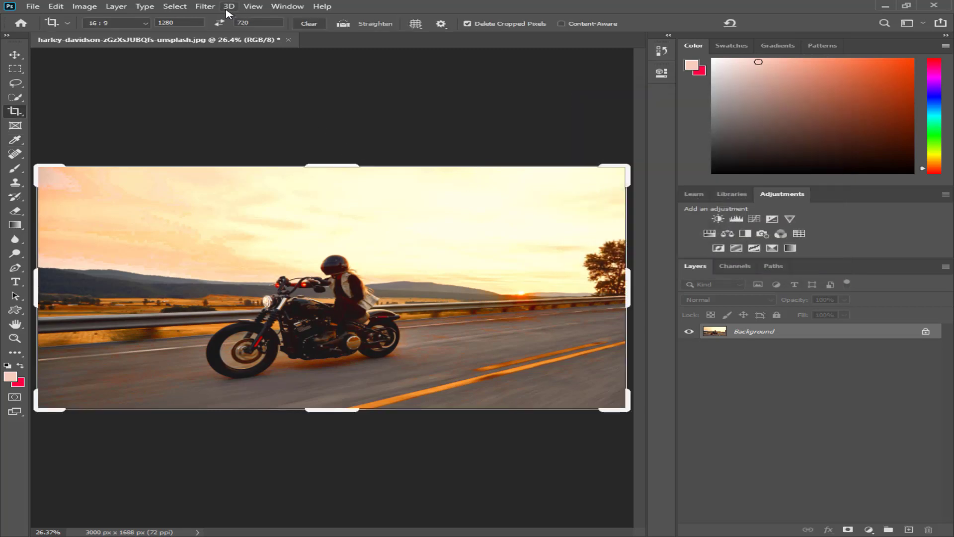
click(204, 6)
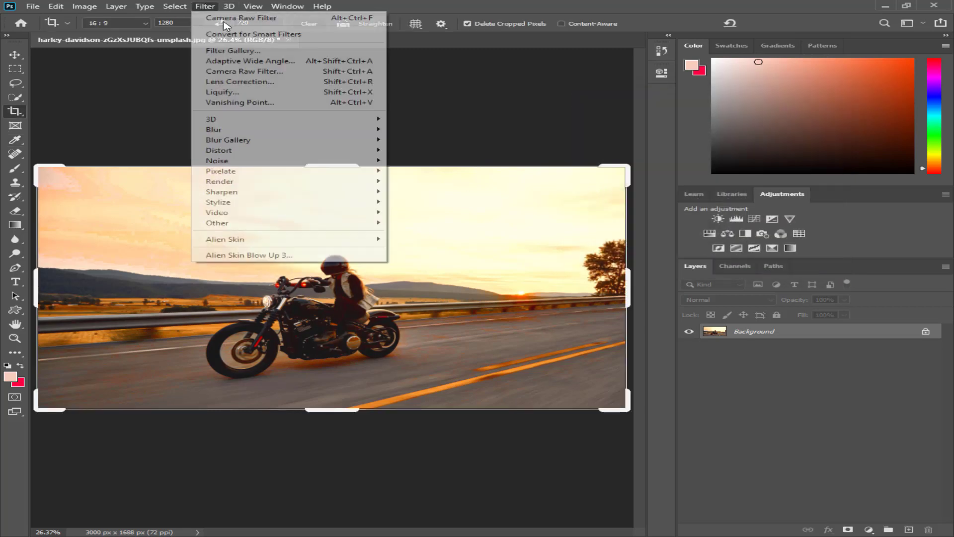
click(269, 74)
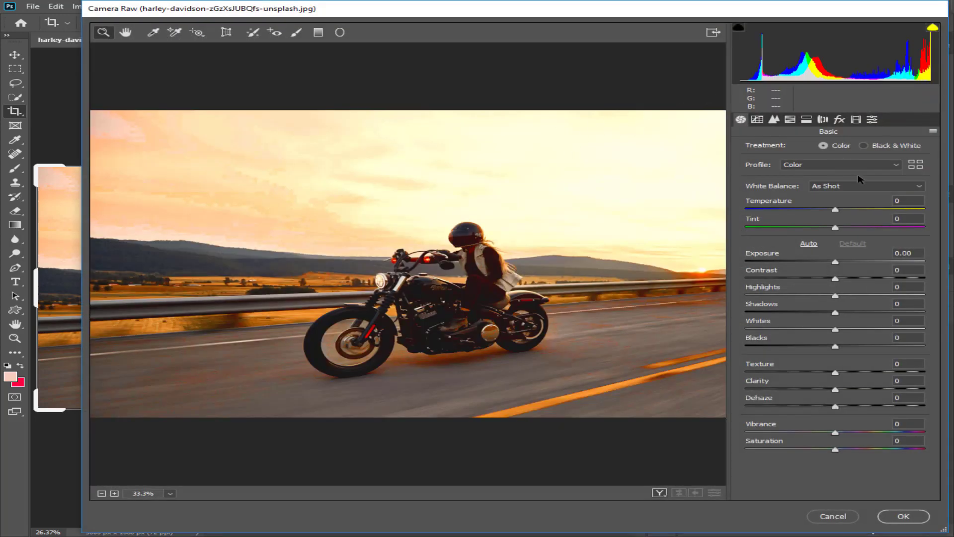
click(835, 296)
drag(836, 313, 878, 313)
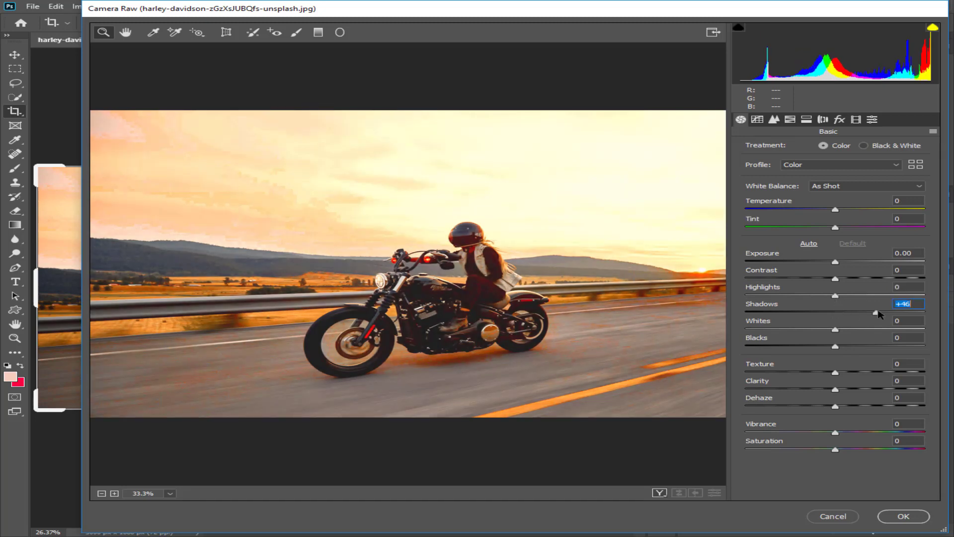
drag(835, 346, 863, 344)
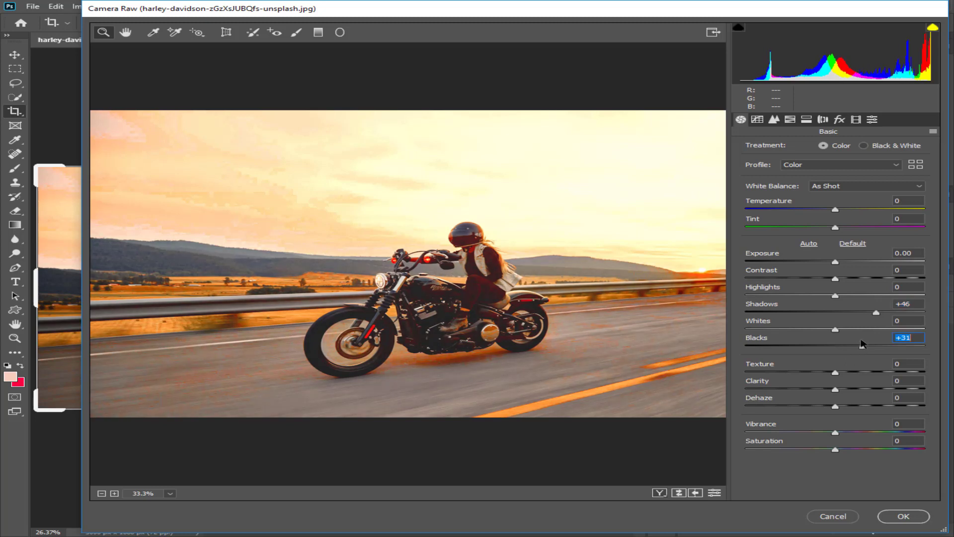
click(839, 120)
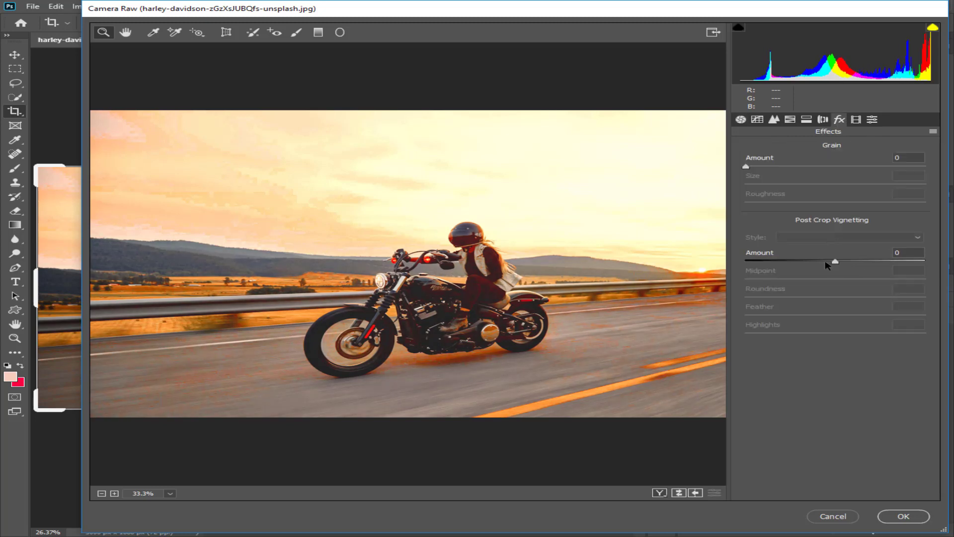
In Camera Raw, add a -43 post-crop vignette, lower red/orange saturation, nudge yellows up, and apply.
drag(836, 261, 797, 263)
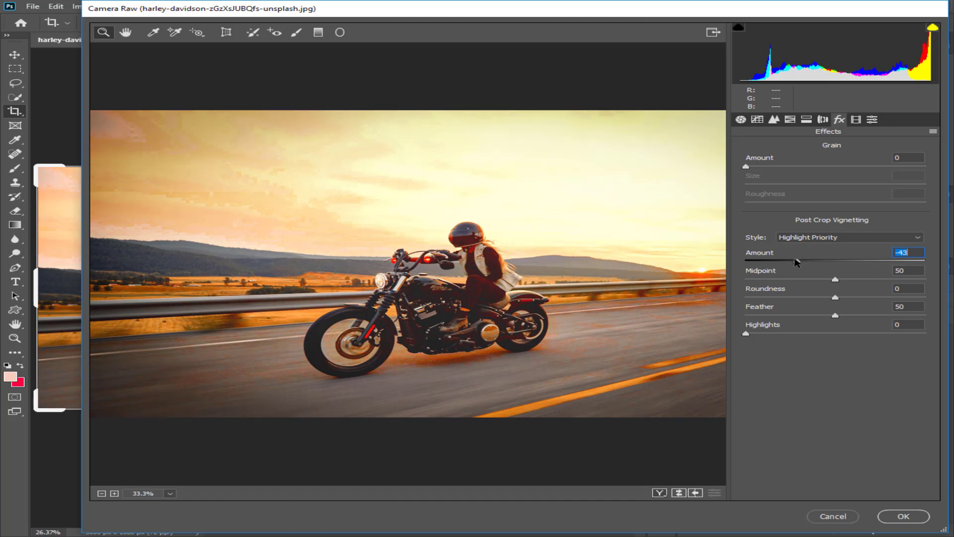
click(789, 121)
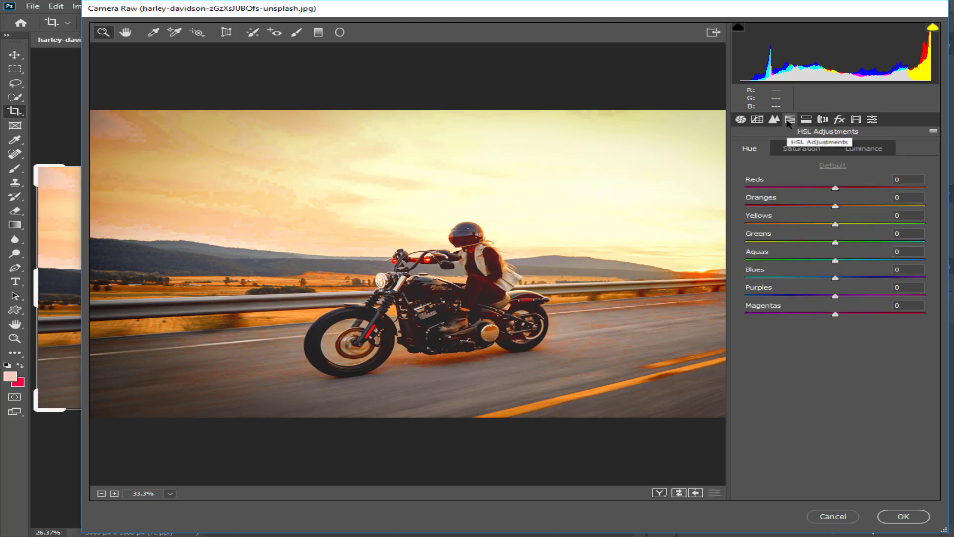
click(799, 149)
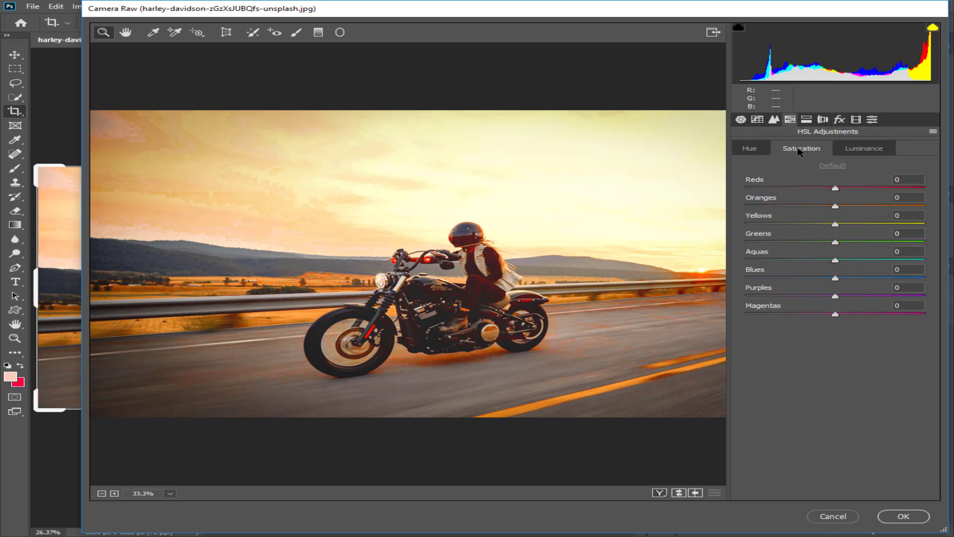
mouse_move(835, 206)
mouse_down()
mouse_move(805, 205)
mouse_move(810, 188)
mouse_move(814, 206)
mouse_move(815, 188)
mouse_move(832, 188)
mouse_move(828, 206)
mouse_move(773, 229)
mouse_move(733, 228)
mouse_move(950, 214)
mouse_move(838, 223)
mouse_up()
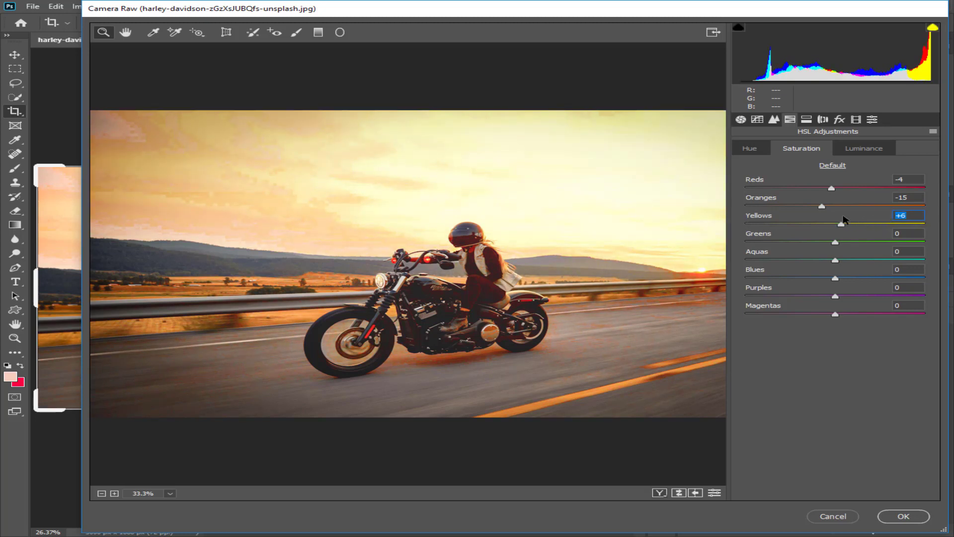
drag(838, 223, 840, 223)
click(904, 517)
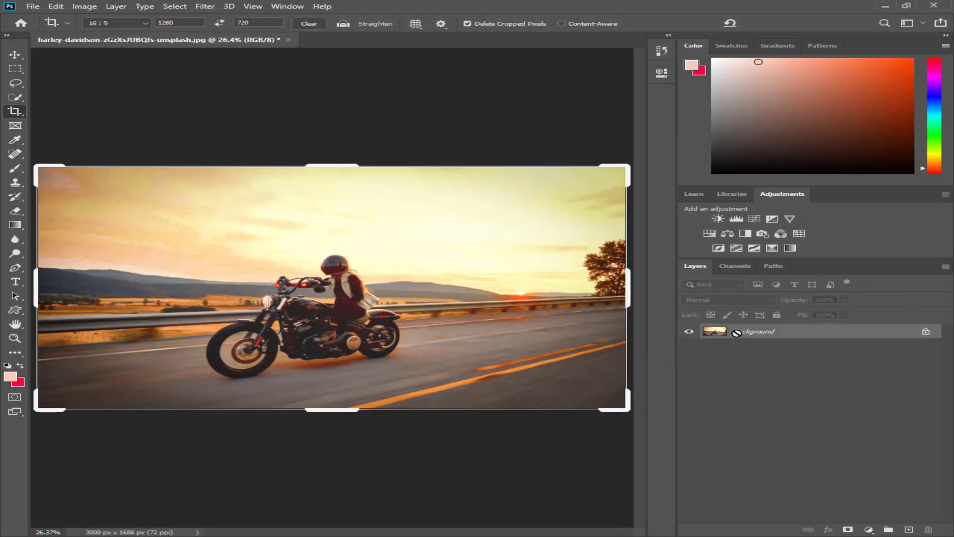
Dismiss the crop box and set Selective Color Blacks to cyan +15, yellow -11, black -12.
click(15, 54)
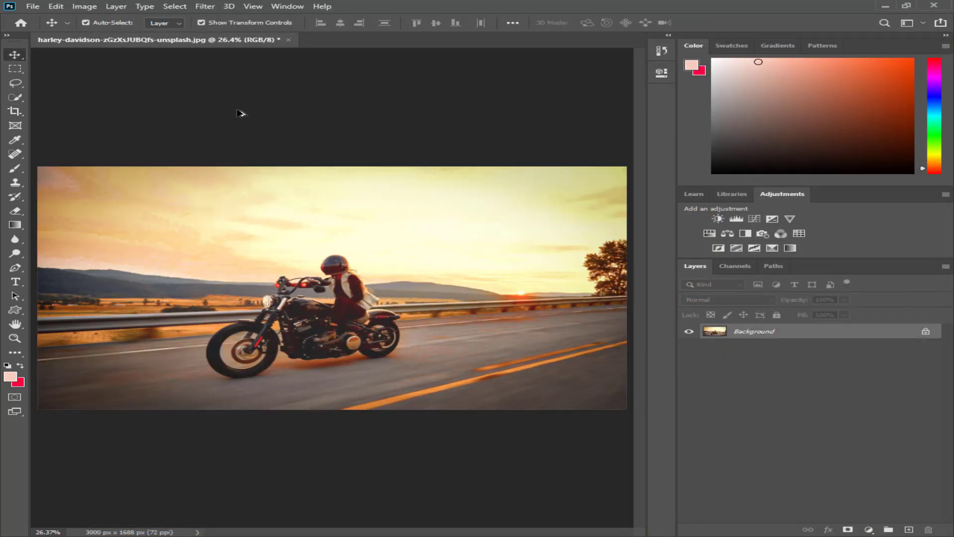
key(alt+i)
key(a)
key(s)
click(685, 134)
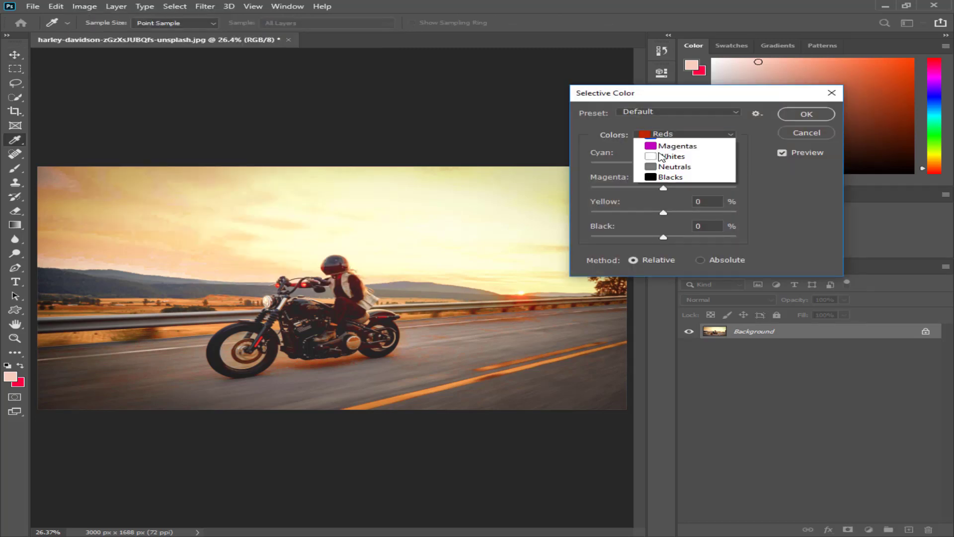
click(672, 227)
drag(663, 237, 655, 237)
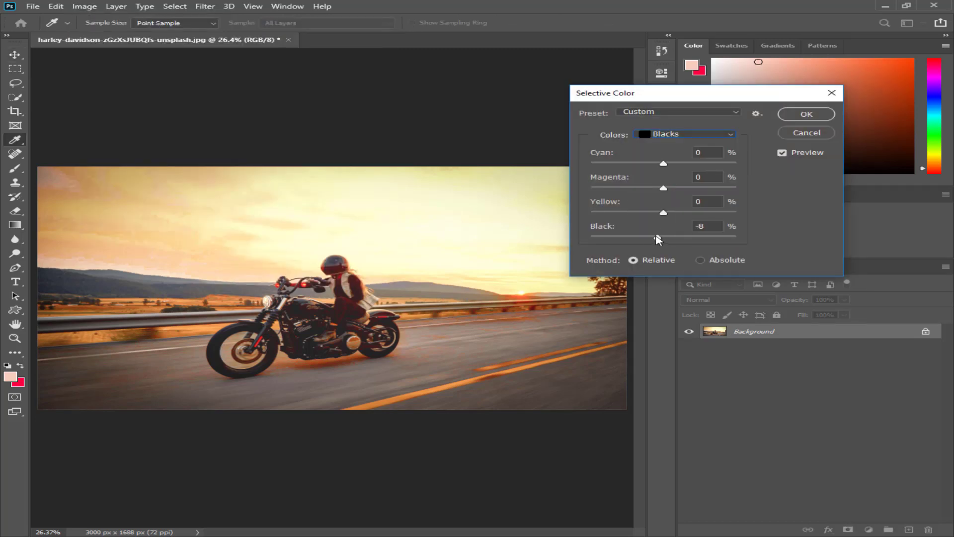
mouse_move(664, 165)
mouse_down()
mouse_move(649, 162)
mouse_move(676, 166)
mouse_up()
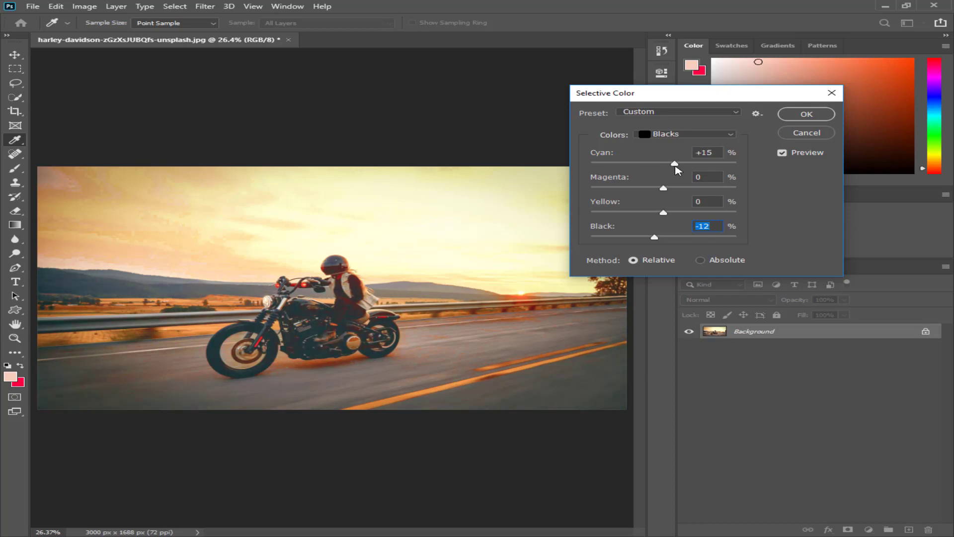
mouse_move(664, 212)
mouse_down()
mouse_move(649, 215)
mouse_move(658, 217)
mouse_up()
click(805, 113)
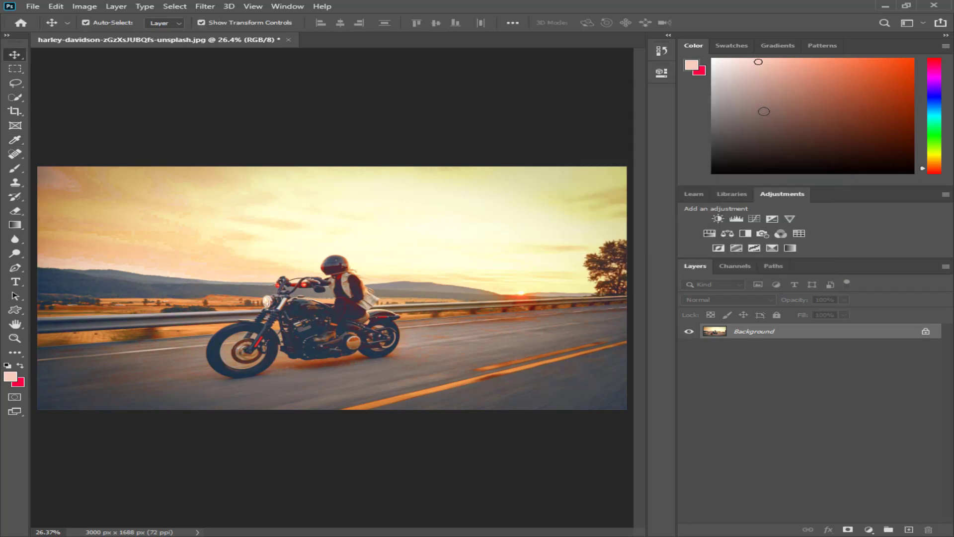